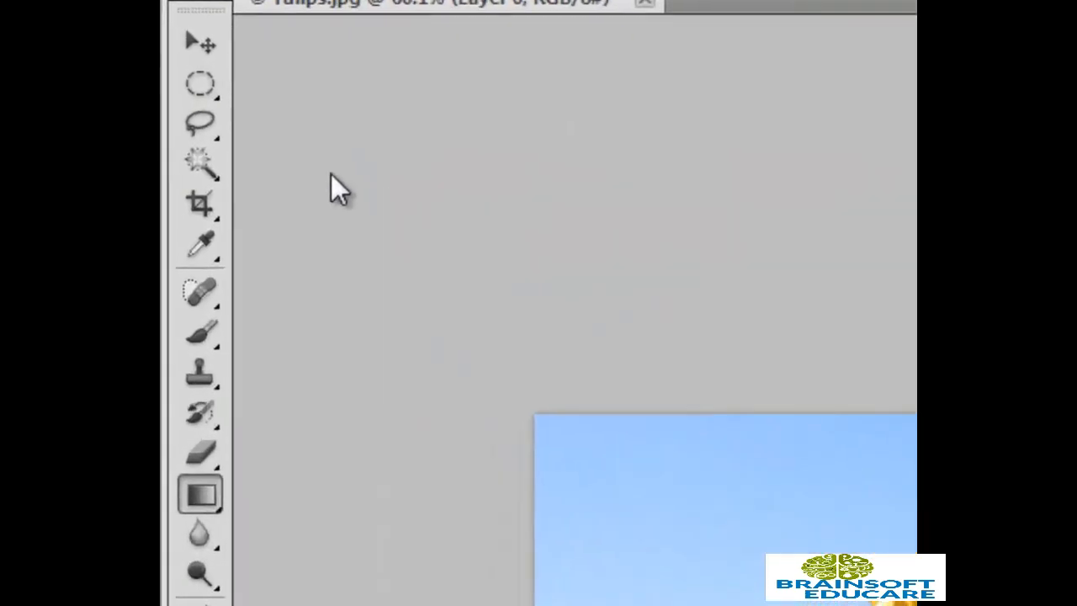
- Draw a rough Lasso selection around the tulips in the left half of the photo, then clear the selection
{"action": "left_click", "coordinate": [209, 134]}
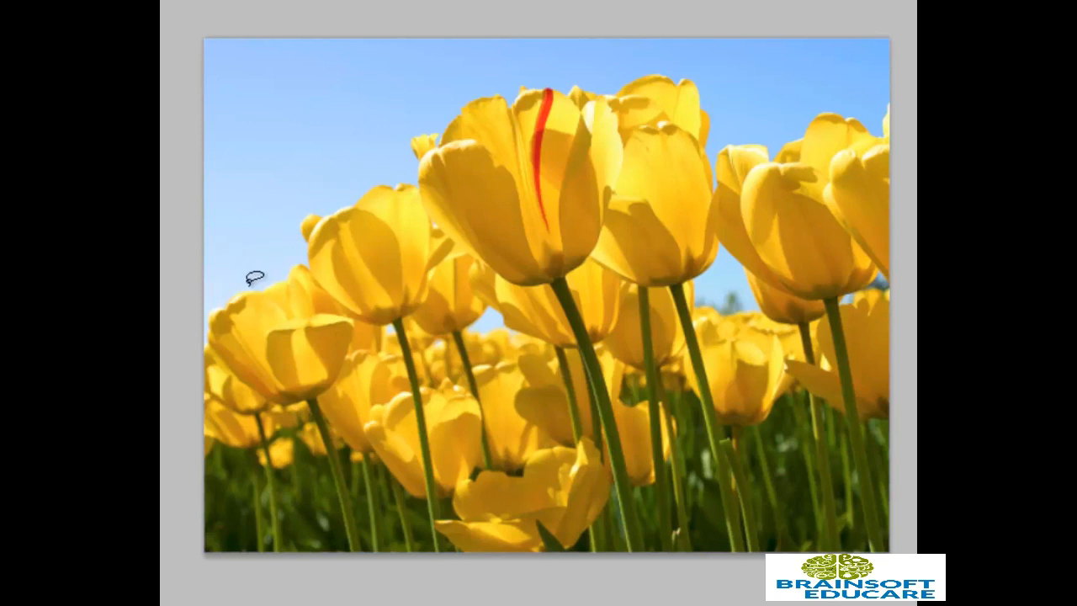
{"action": "mouse_move", "coordinate": [248, 284]}
{"action": "left_mouse_down"}
{"action": "mouse_move", "coordinate": [303, 253]}
{"action": "mouse_move", "coordinate": [298, 209]}
{"action": "mouse_move", "coordinate": [332, 208]}
{"action": "mouse_move", "coordinate": [403, 174]}
{"action": "mouse_move", "coordinate": [411, 127]}
{"action": "mouse_move", "coordinate": [440, 122]}
{"action": "mouse_move", "coordinate": [467, 93]}
{"action": "mouse_move", "coordinate": [511, 90]}
{"action": "mouse_move", "coordinate": [568, 423]}
{"action": "mouse_move", "coordinate": [508, 476]}
{"action": "mouse_move", "coordinate": [325, 395]}
{"action": "mouse_move", "coordinate": [312, 306]}
{"action": "mouse_move", "coordinate": [272, 308]}
{"action": "mouse_move", "coordinate": [254, 284]}
{"action": "left_mouse_up"}
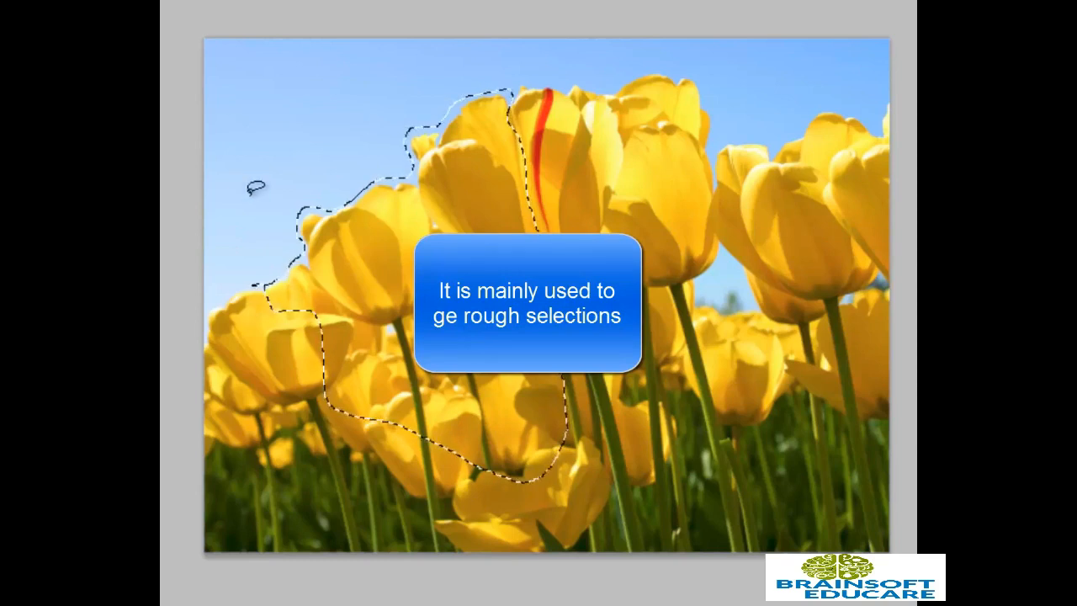
{"action": "left_click", "coordinate": [394, 213]}
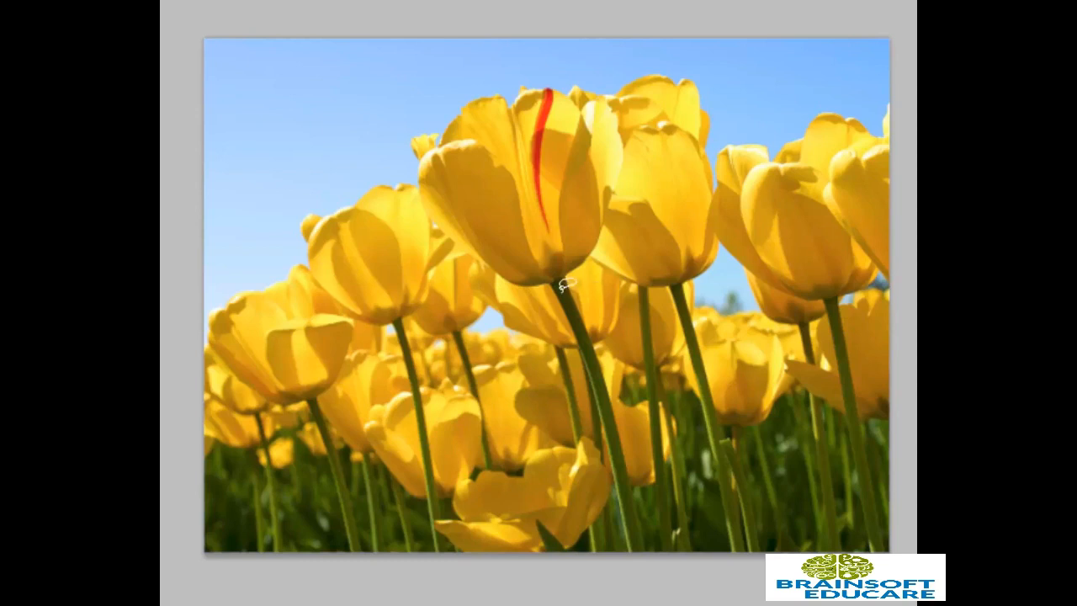
- Lasso the tall central tulip loosely and shift the selection outline toward the lower right of the photo
{"action": "mouse_move", "coordinate": [551, 290]}
{"action": "left_mouse_down"}
{"action": "mouse_move", "coordinate": [480, 290]}
{"action": "mouse_move", "coordinate": [413, 231]}
{"action": "mouse_move", "coordinate": [394, 182]}
{"action": "mouse_move", "coordinate": [399, 127]}
{"action": "mouse_move", "coordinate": [424, 94]}
{"action": "mouse_move", "coordinate": [575, 69]}
{"action": "mouse_move", "coordinate": [632, 77]}
{"action": "mouse_move", "coordinate": [649, 129]}
{"action": "mouse_move", "coordinate": [626, 210]}
{"action": "mouse_move", "coordinate": [592, 278]}
{"action": "mouse_move", "coordinate": [562, 293]}
{"action": "left_mouse_up"}
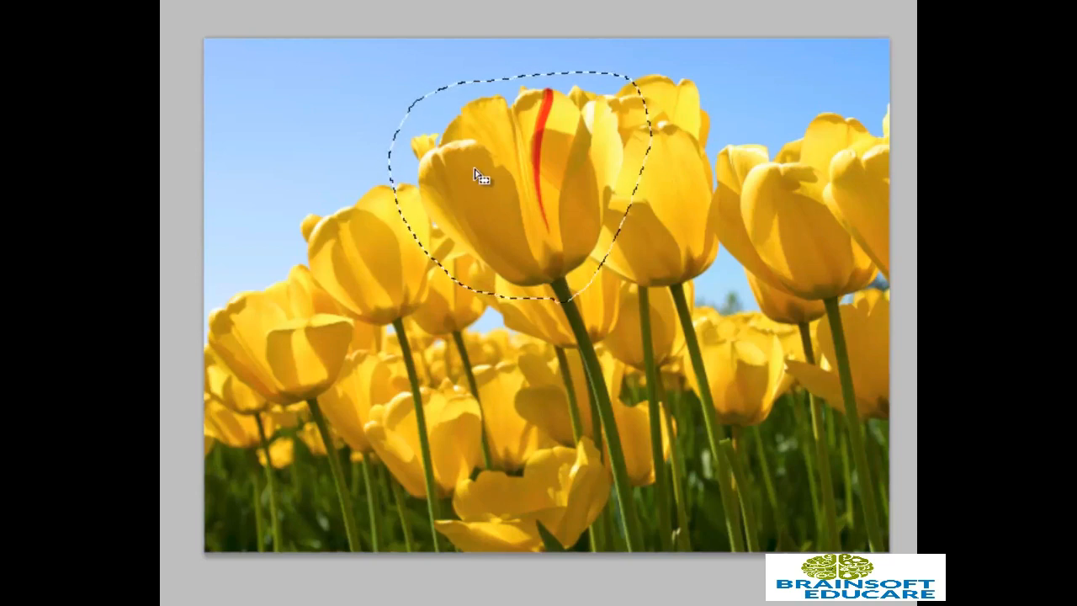
{"action": "mouse_move", "coordinate": [505, 171]}
{"action": "left_mouse_down"}
{"action": "mouse_move", "coordinate": [764, 298]}
{"action": "mouse_move", "coordinate": [616, 304]}
{"action": "left_mouse_up"}
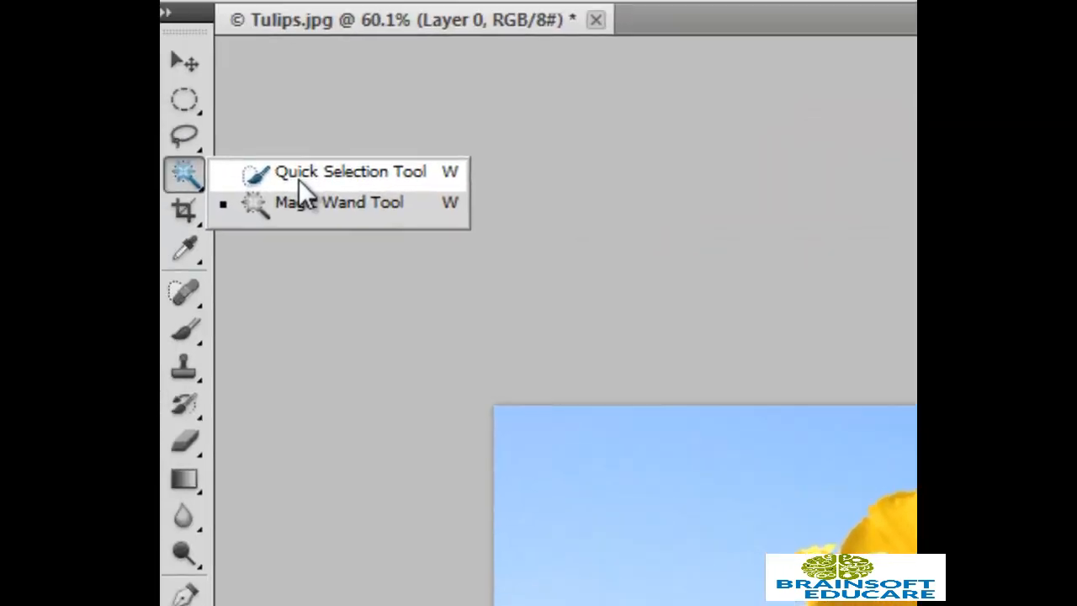
- Select the whole sky above the tulips with the Quick Selection tool, delete it to transparency and clear the selection
{"action": "left_click", "coordinate": [319, 194]}
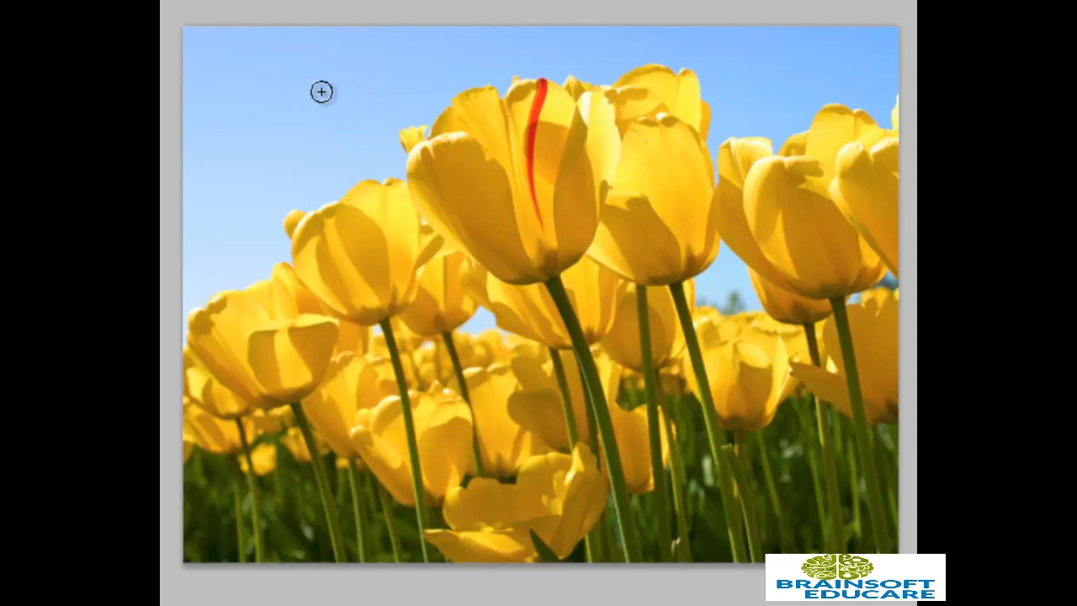
{"action": "left_click", "coordinate": [321, 90]}
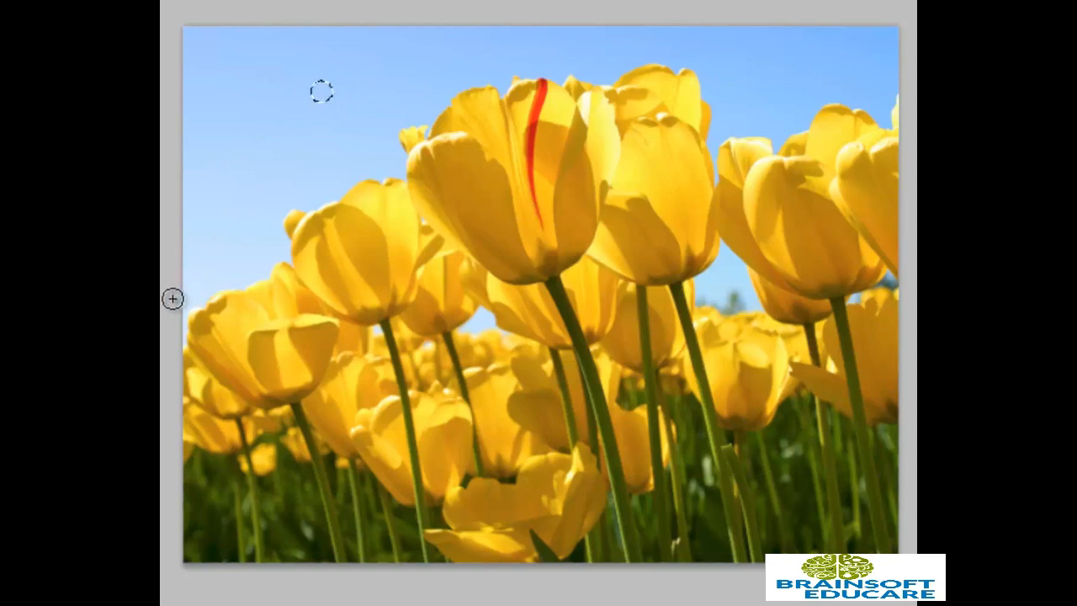
{"action": "mouse_move", "coordinate": [190, 295]}
{"action": "left_mouse_down"}
{"action": "mouse_move", "coordinate": [231, 264]}
{"action": "mouse_move", "coordinate": [238, 219]}
{"action": "mouse_move", "coordinate": [302, 106]}
{"action": "mouse_move", "coordinate": [361, 77]}
{"action": "mouse_move", "coordinate": [491, 53]}
{"action": "mouse_move", "coordinate": [683, 47]}
{"action": "left_mouse_up"}
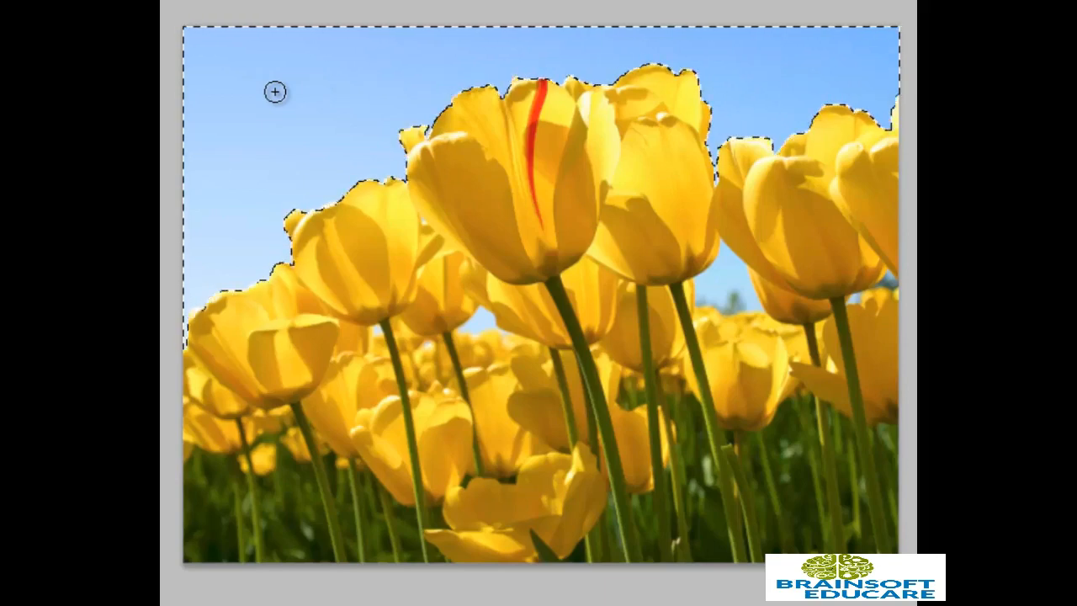
{"action": "key", "text": "Delete"}
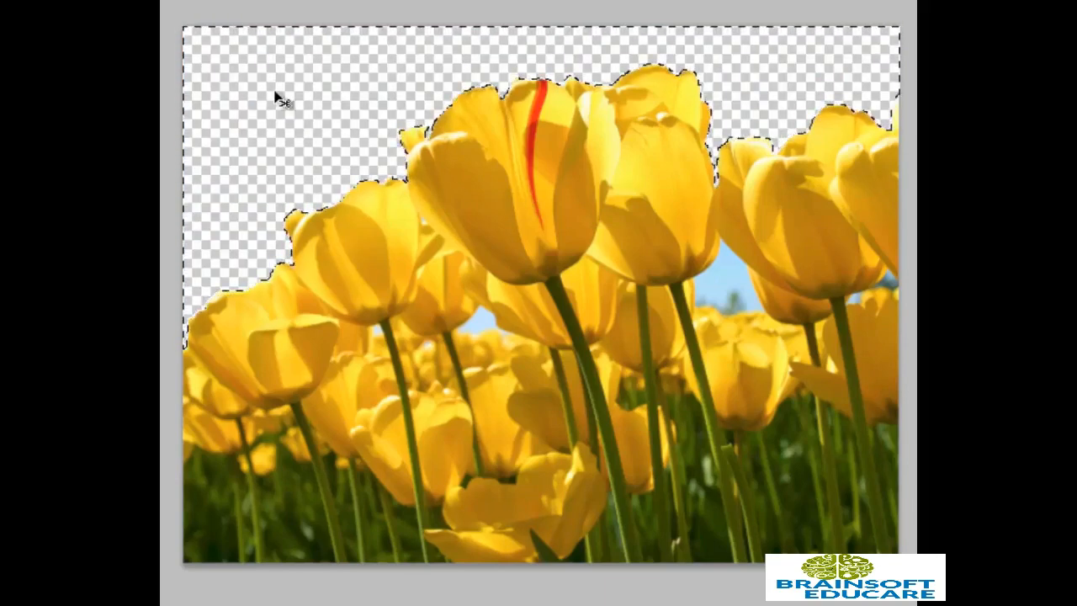
{"action": "key", "text": "ctrl+d"}
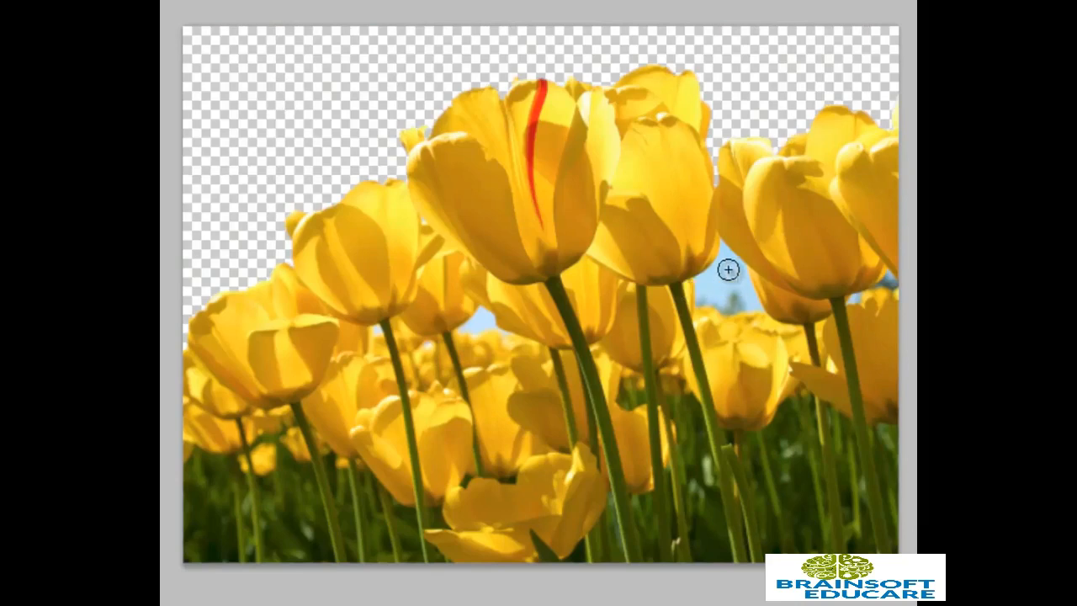
- Select and delete the patch of sky enclosed between the two large tulips to the right of the central one
{"action": "left_click_drag", "start_coordinate": [726, 267], "coordinate": [726, 275]}
{"action": "key", "text": "Delete"}
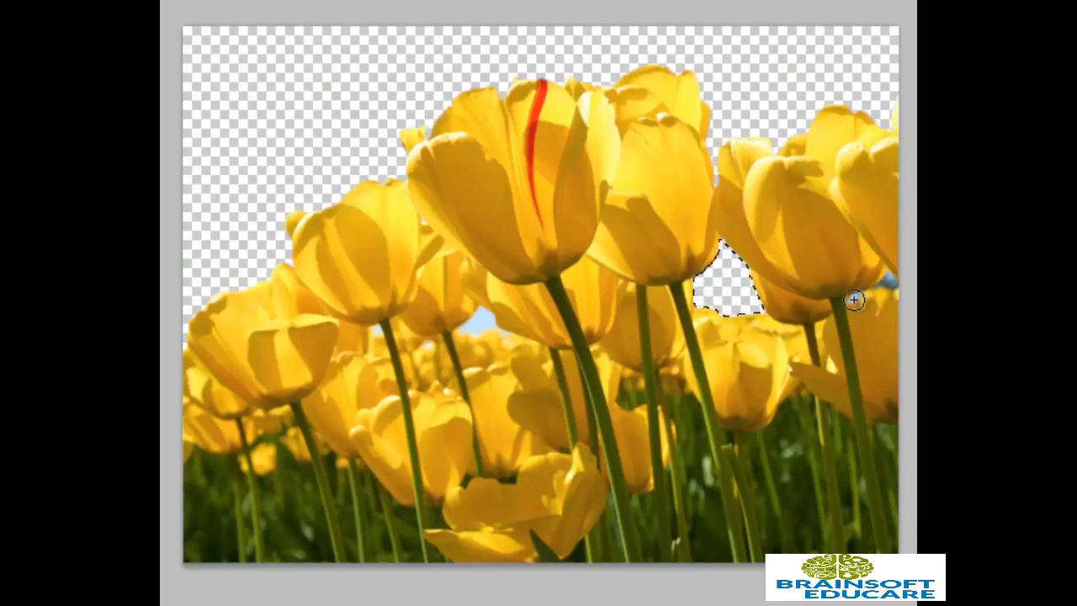
{"action": "left_click", "coordinate": [854, 297]}
{"action": "key", "text": "ctrl+z"}
- Select and delete the two small sky patches under the rightmost tulips, beside the stem and at the photo's right edge
{"action": "key", "text": "ctrl+plus"}
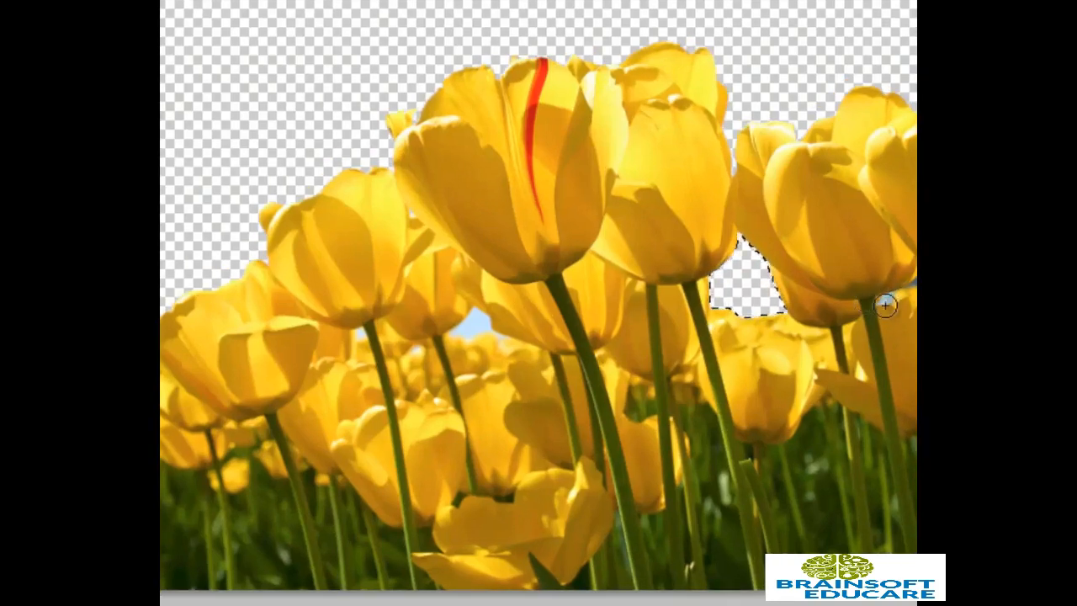
{"action": "key", "text": "ctrl+plus"}
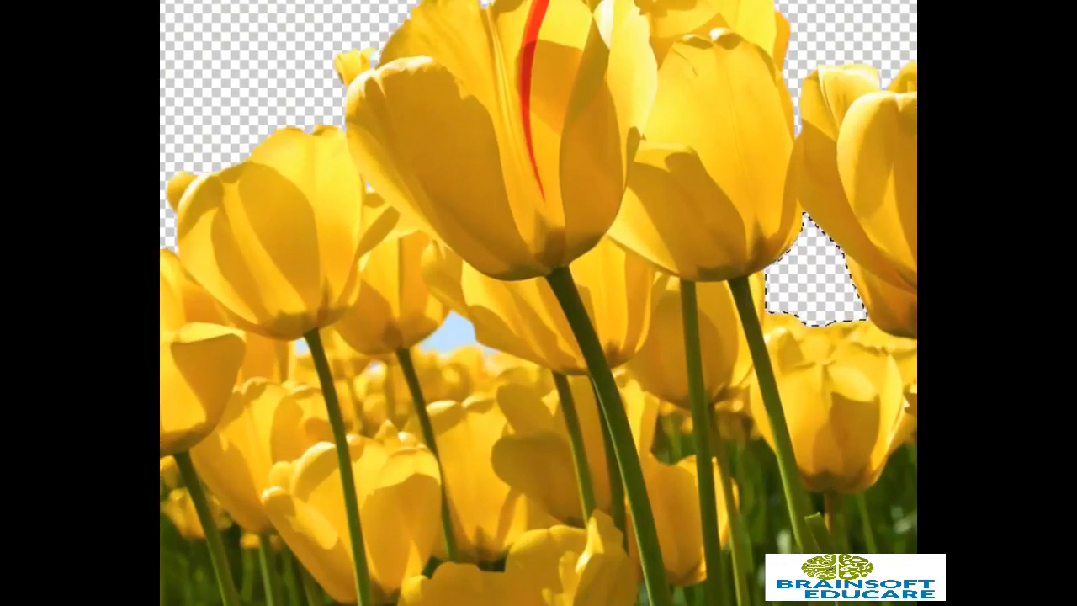
{"action": "key", "text": "ctrl+plus"}
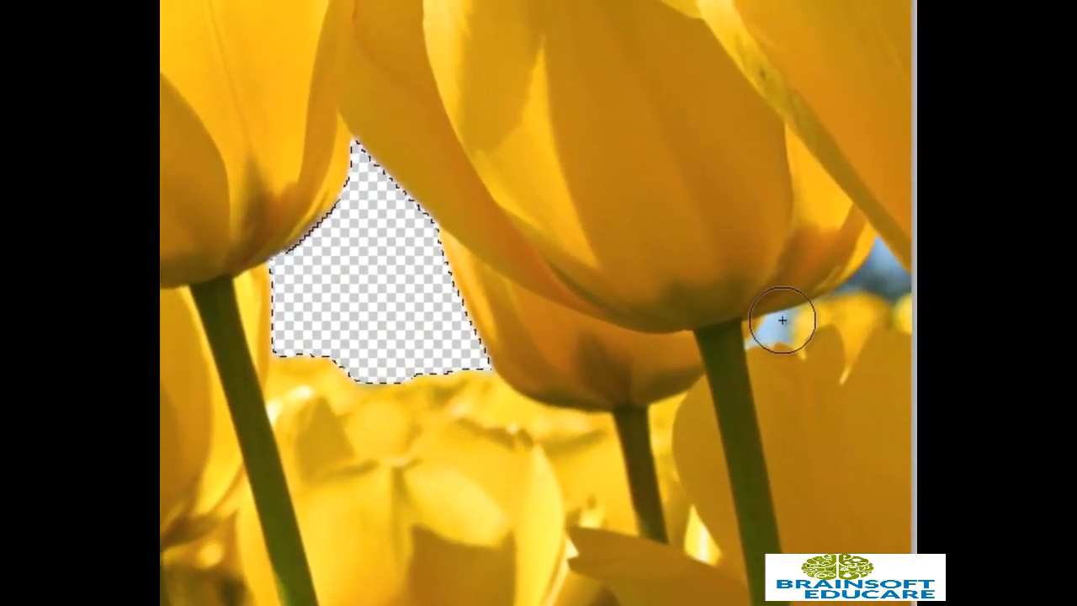
{"action": "key", "text": "ctrl+minus"}
{"action": "key", "text": "ctrl+minus"}
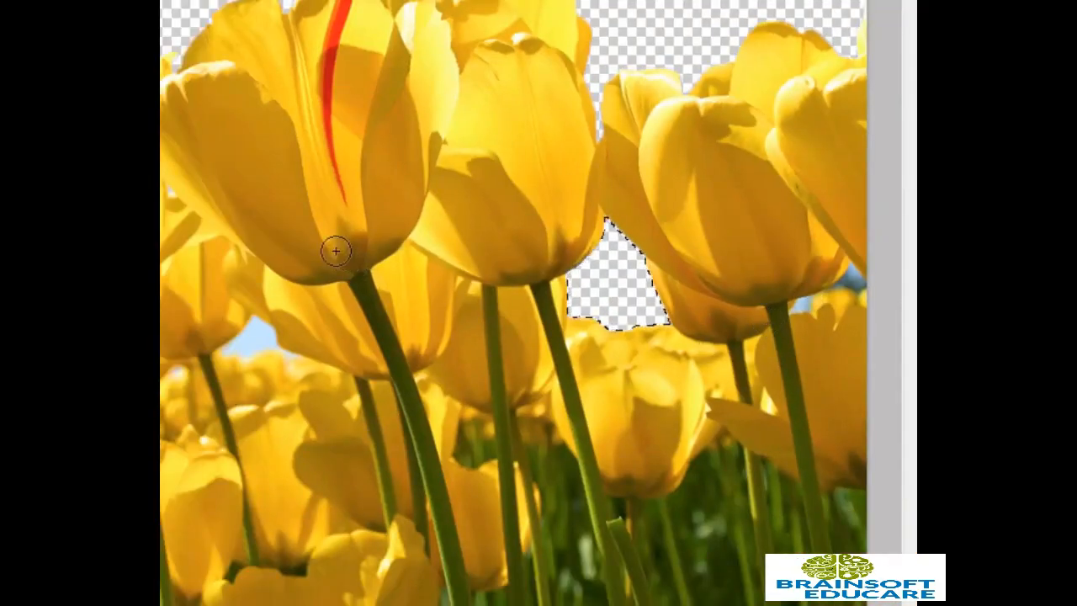
{"action": "key", "text": "ctrl+plus"}
{"action": "key", "text": "ctrl+plus"}
{"action": "key", "text": "ctrl+plus"}
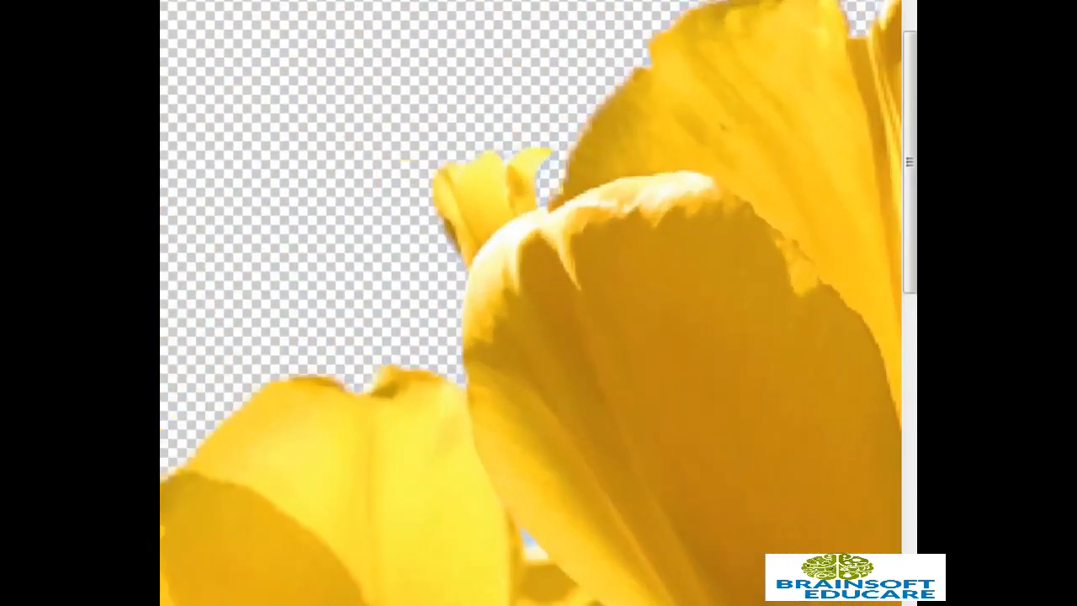
{"action": "key", "text": "ctrl+minus"}
{"action": "key", "text": "ctrl+minus"}
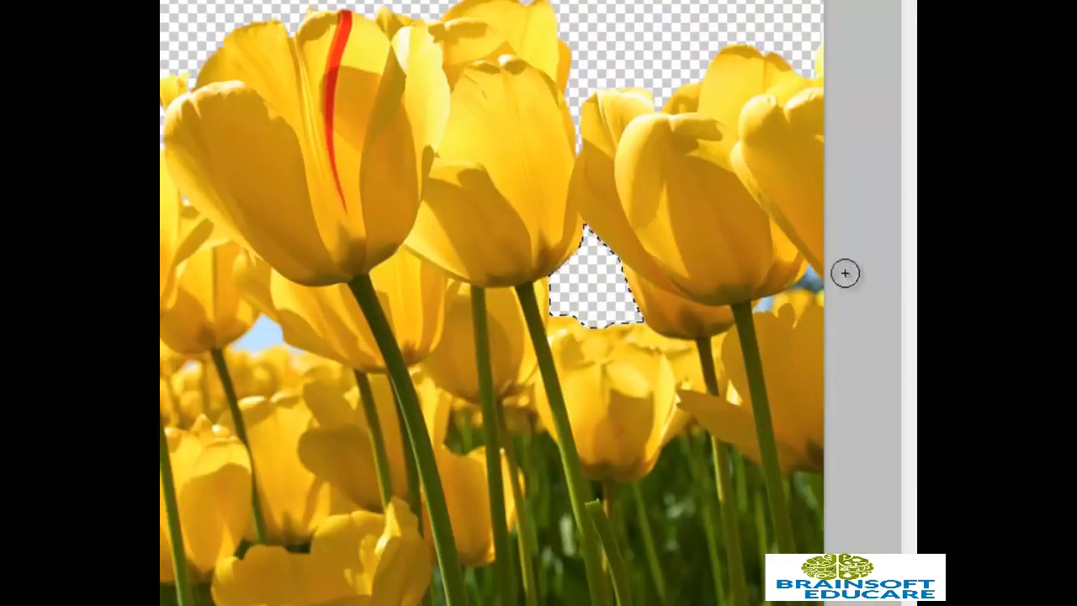
{"action": "key", "text": "ctrl+plus"}
{"action": "key", "text": "ctrl+plus"}
{"action": "key", "text": "ctrl+plus"}
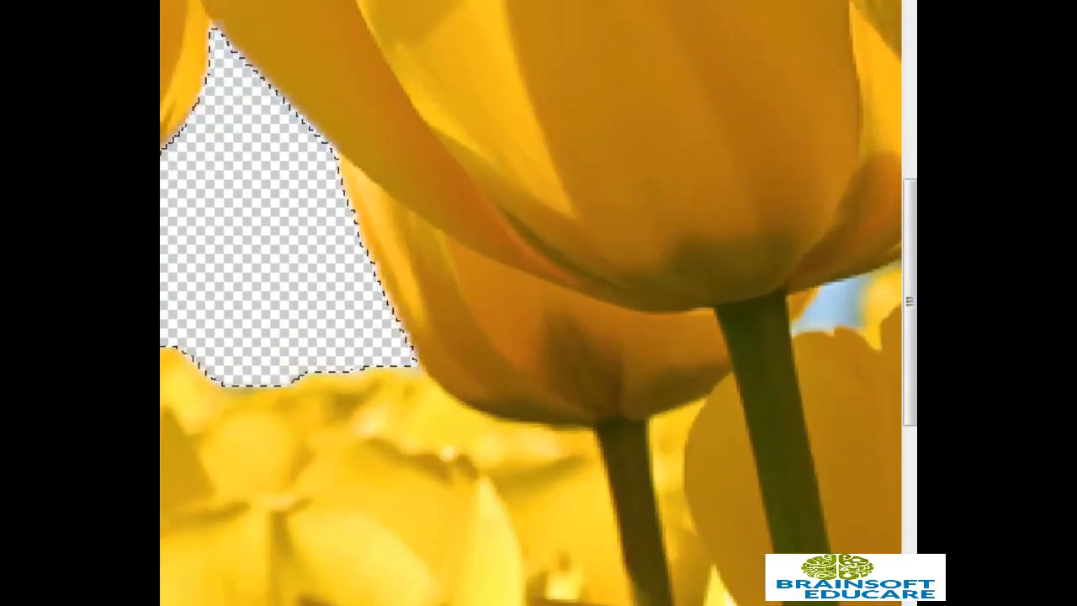
{"action": "left_click_drag", "start_coordinate": [509, 604], "coordinate": [609, 604]}
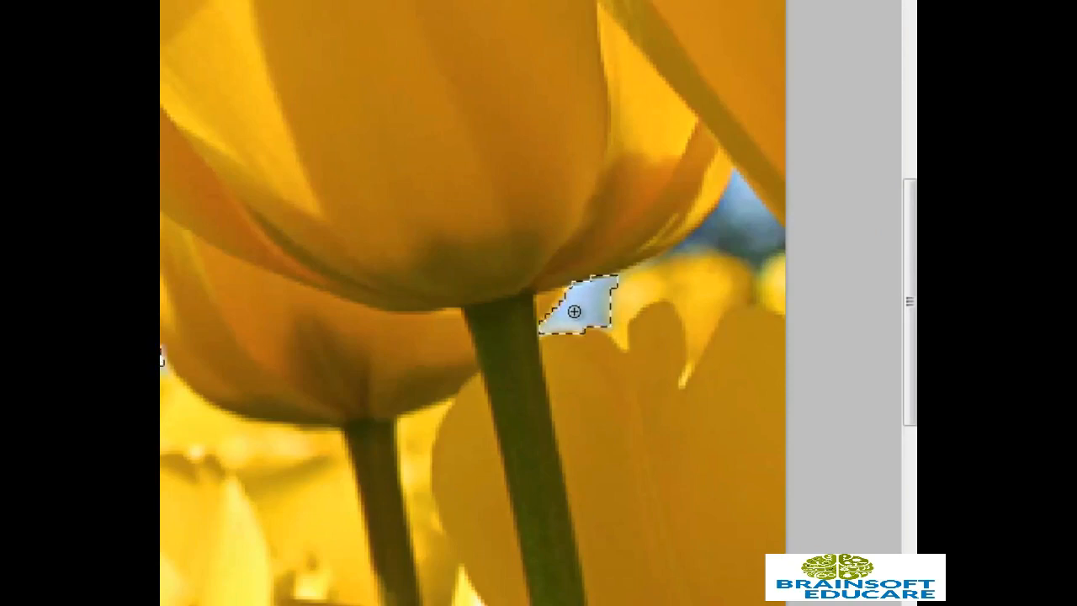
{"action": "key", "text": "Delete"}
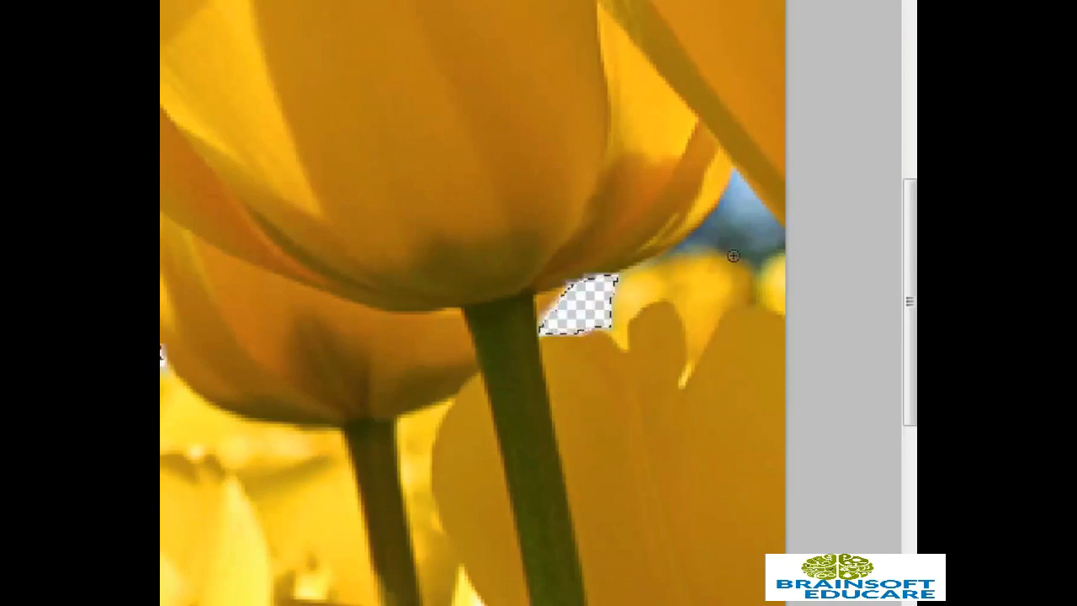
{"action": "left_click", "coordinate": [740, 219]}
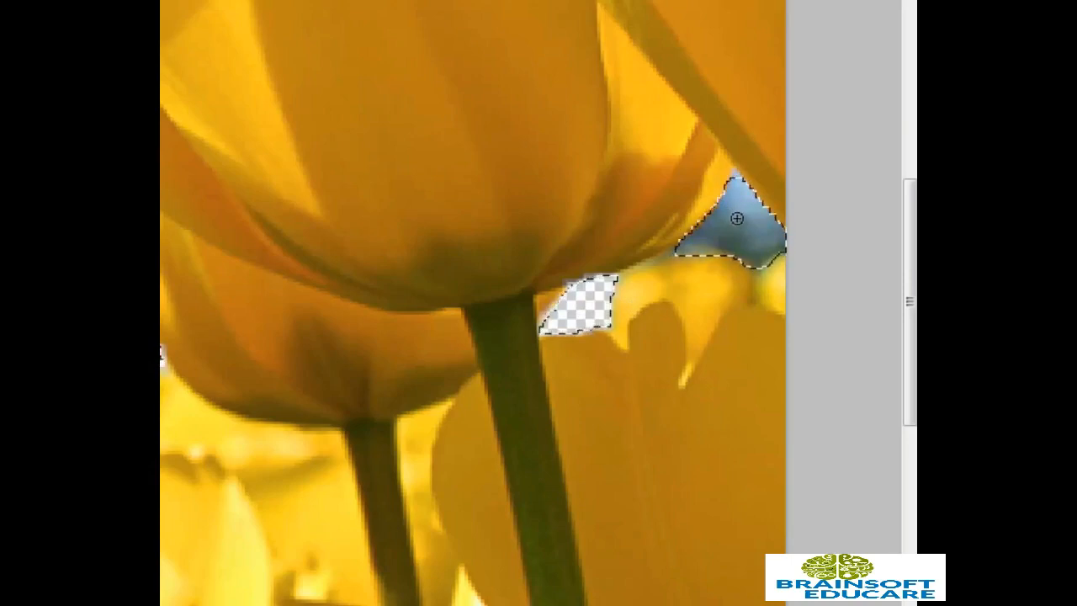
{"action": "key", "text": "Delete"}
- Select and delete the remaining small sky patches among the tulips left of the central stem, then clear the selection
{"action": "scroll", "coordinate": [571, 305], "scroll_direction": "down", "scroll_amount": 5}
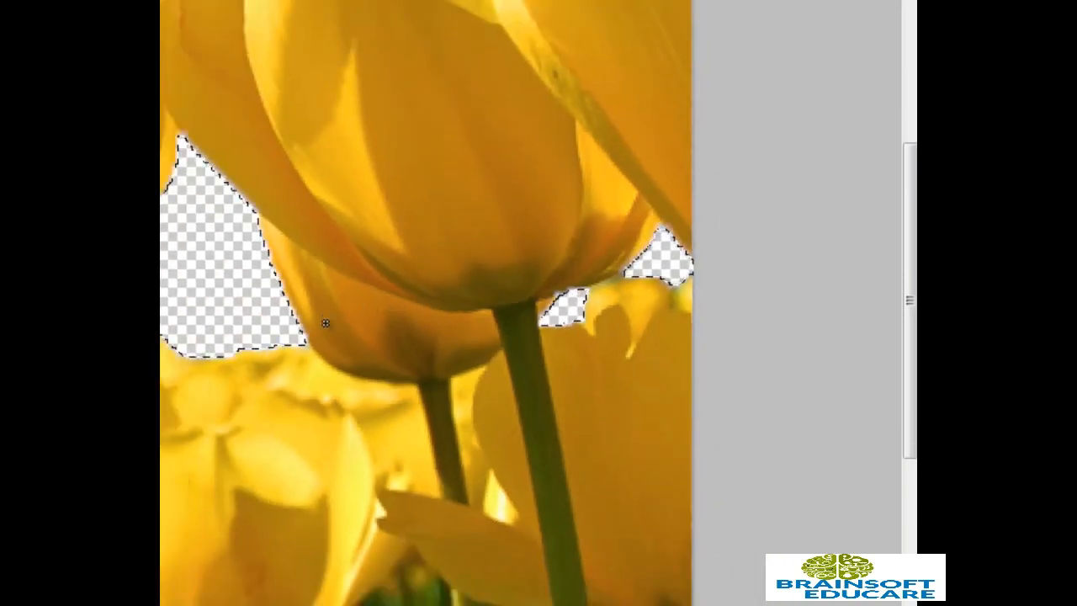
{"action": "scroll", "coordinate": [451, 359], "scroll_direction": "left", "scroll_amount": 10}
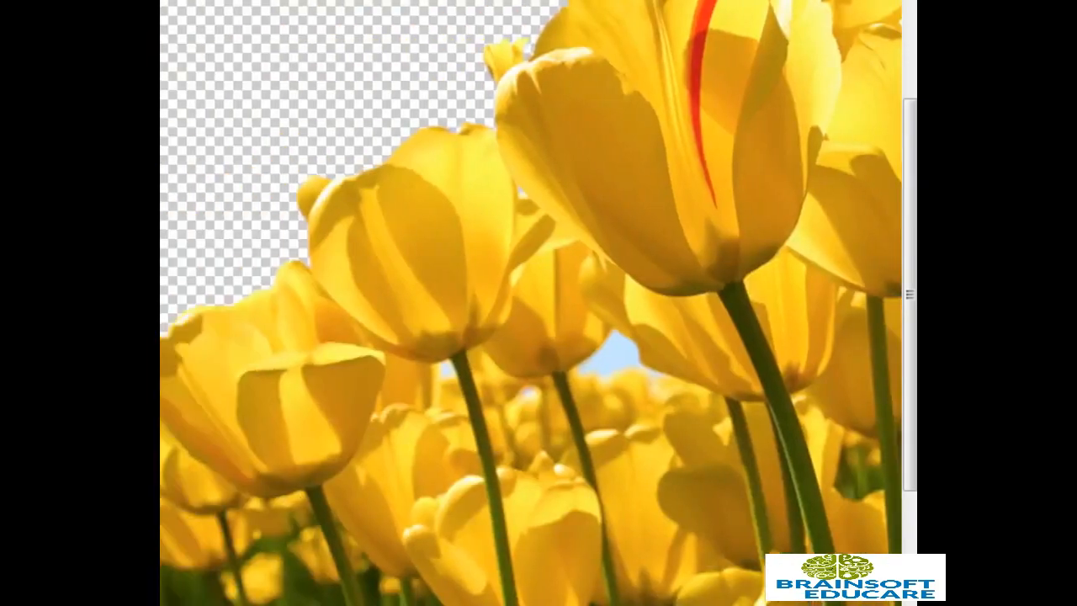
{"action": "scroll", "coordinate": [450, 359], "scroll_direction": "right", "scroll_amount": 3}
{"action": "scroll", "coordinate": [451, 360], "scroll_direction": "up", "scroll_amount": 5}
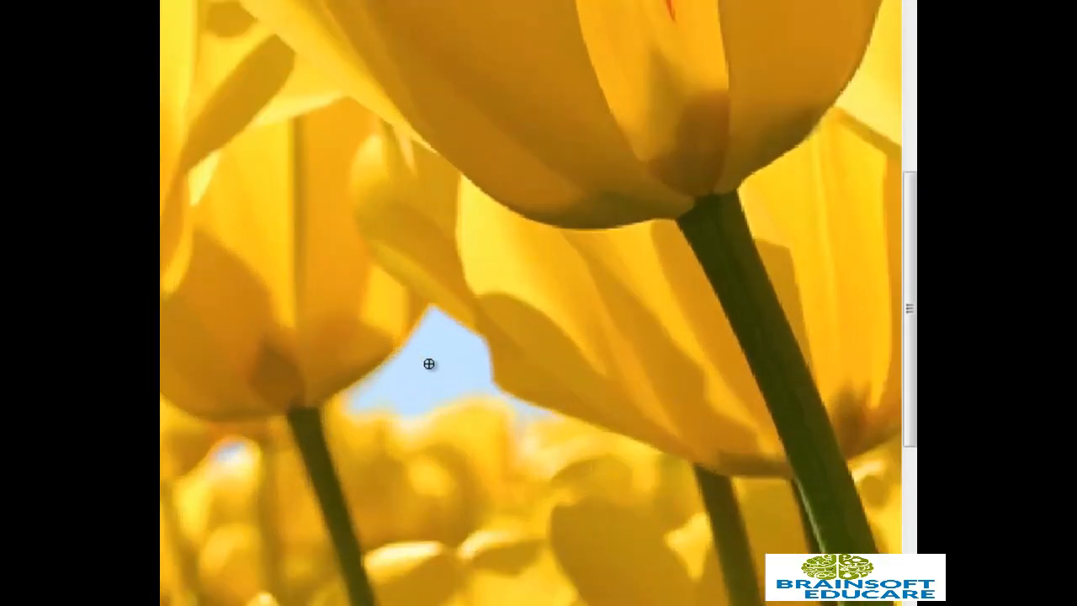
{"action": "left_click", "coordinate": [455, 350]}
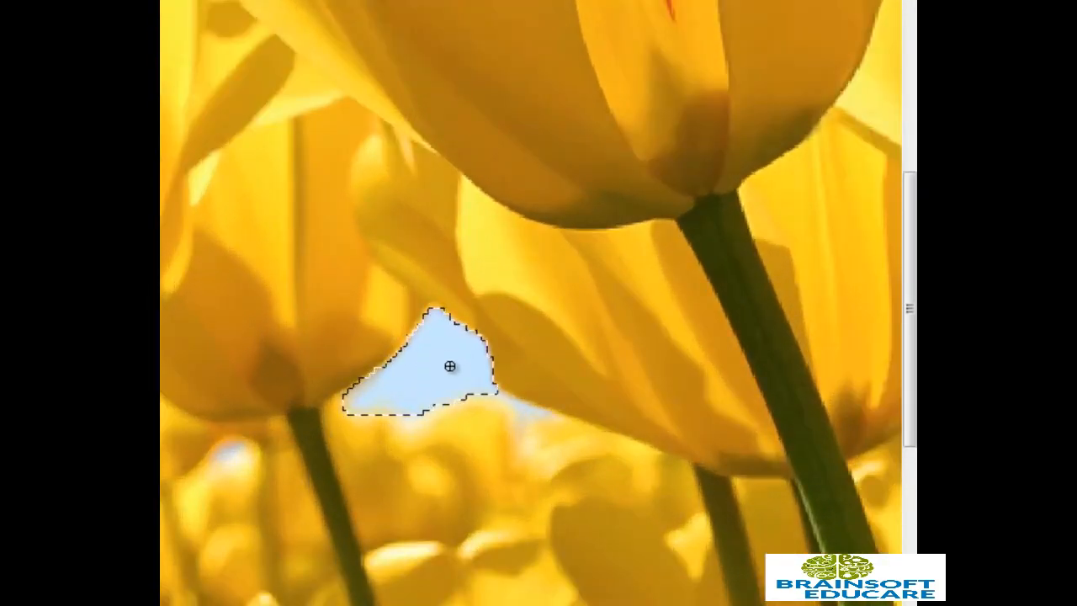
{"action": "key", "text": "Delete"}
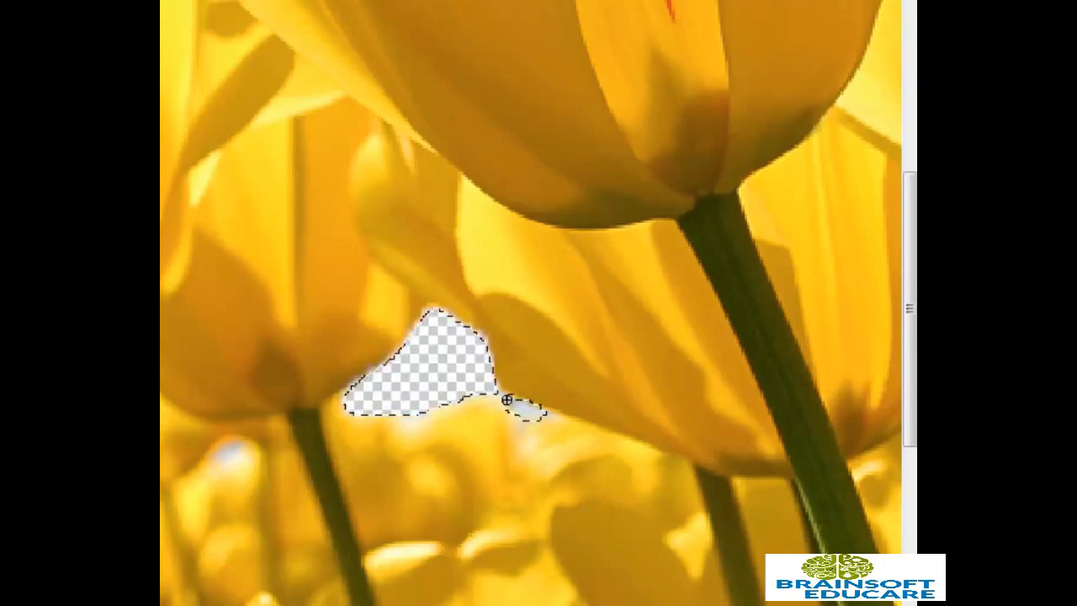
{"action": "left_click", "coordinate": [526, 419], "text": "shift"}
{"action": "key", "text": "Delete"}
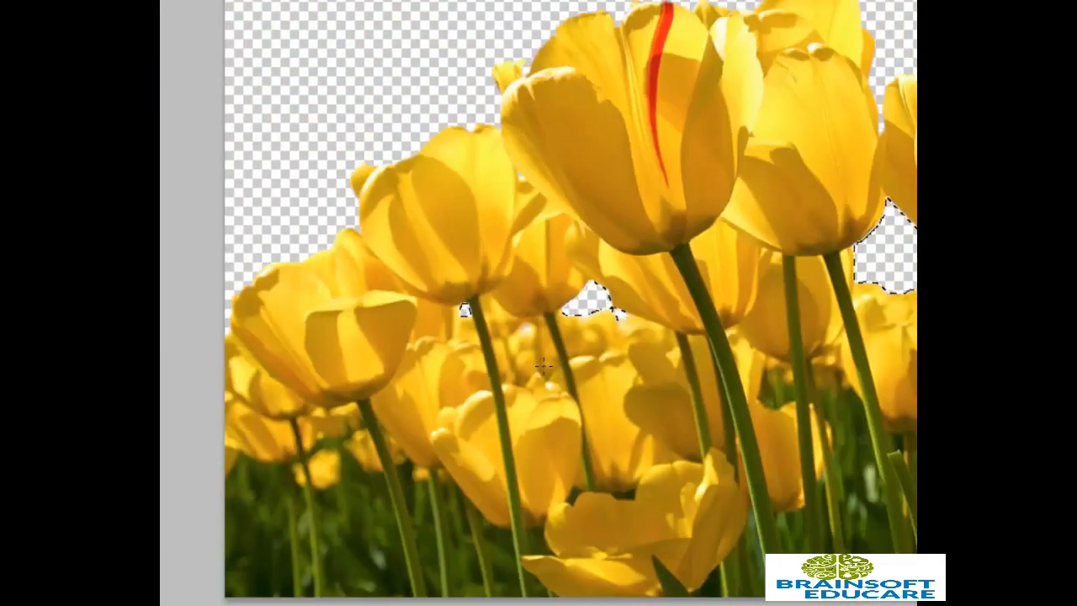
{"action": "key", "text": "ctrl+d"}
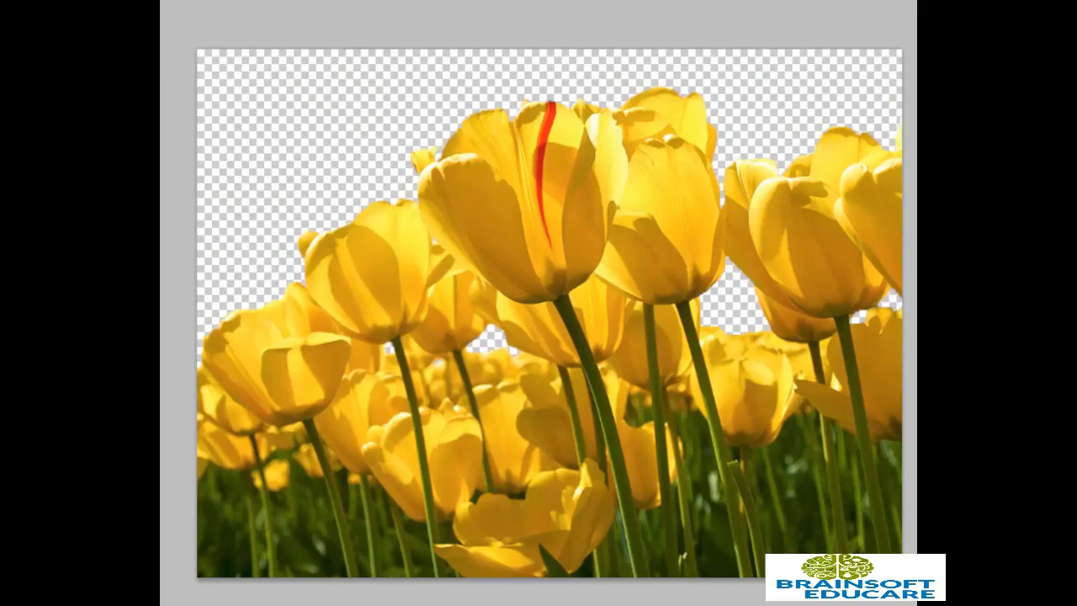
- Fill the canvas on a separate layer with solid blue and place it behind the cut-out tulips as the background
{"action": "key", "text": "alt+BackSpace"}
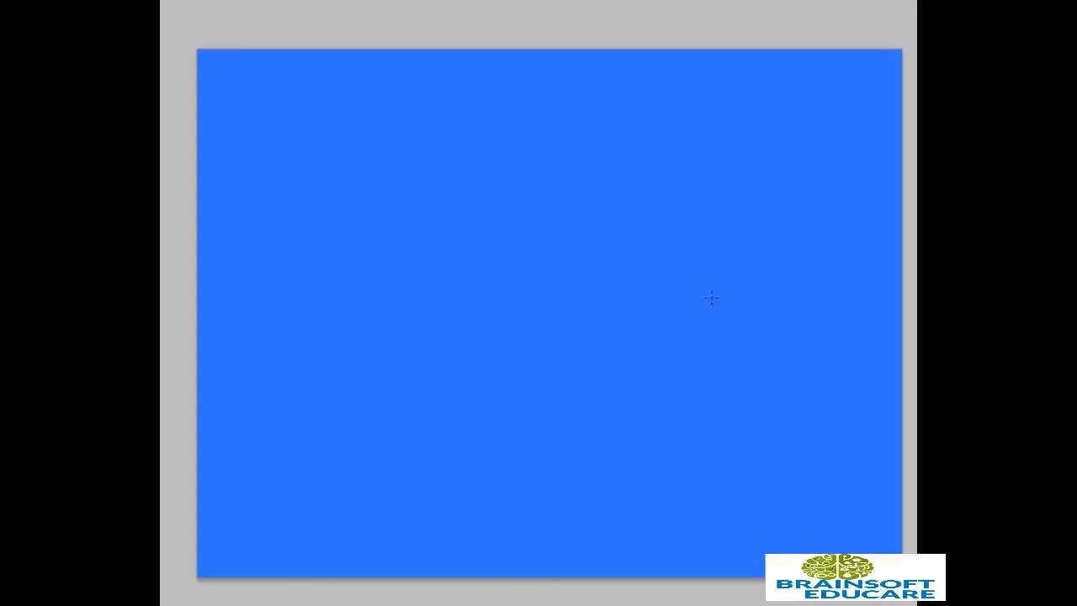
{"action": "key", "text": "ctrl+z"}
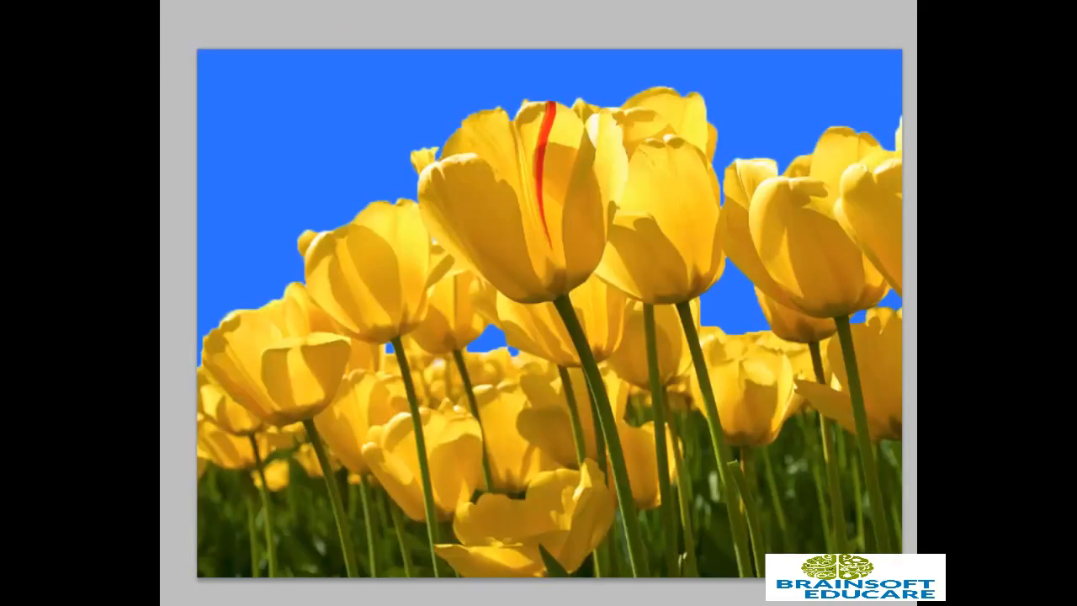